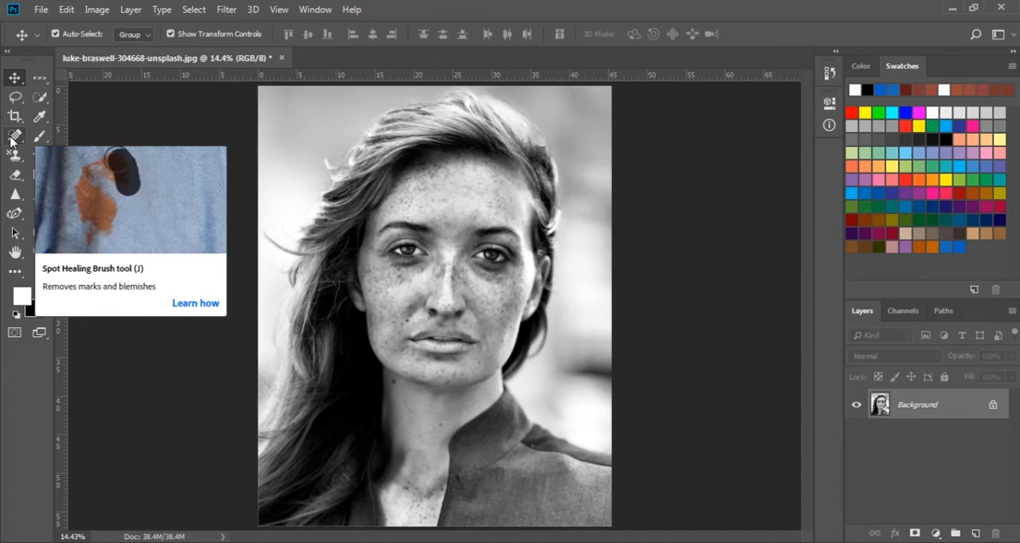
- Choose the Spot Healing Brush for the portrait and add a new blank layer above the Background
click(13, 137)
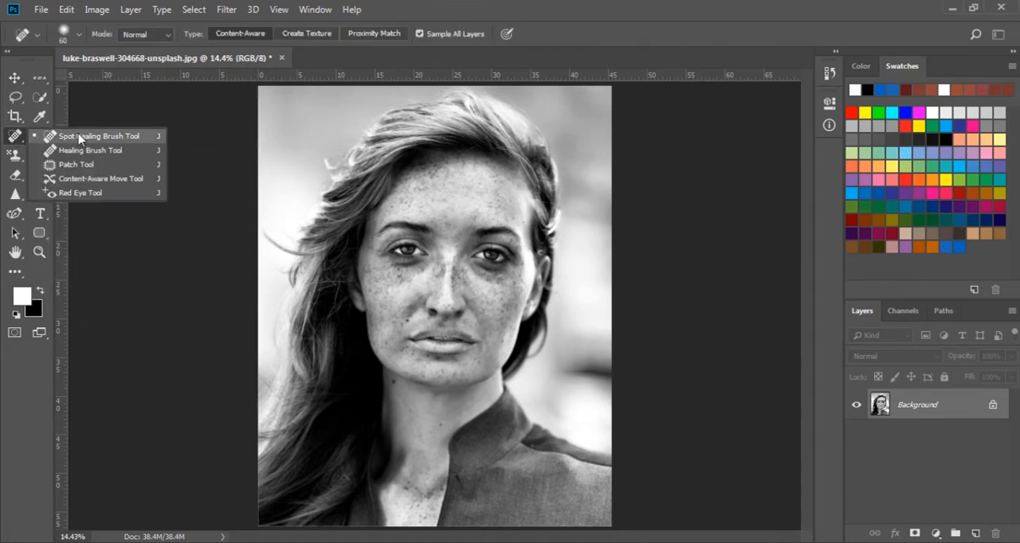
click(147, 142)
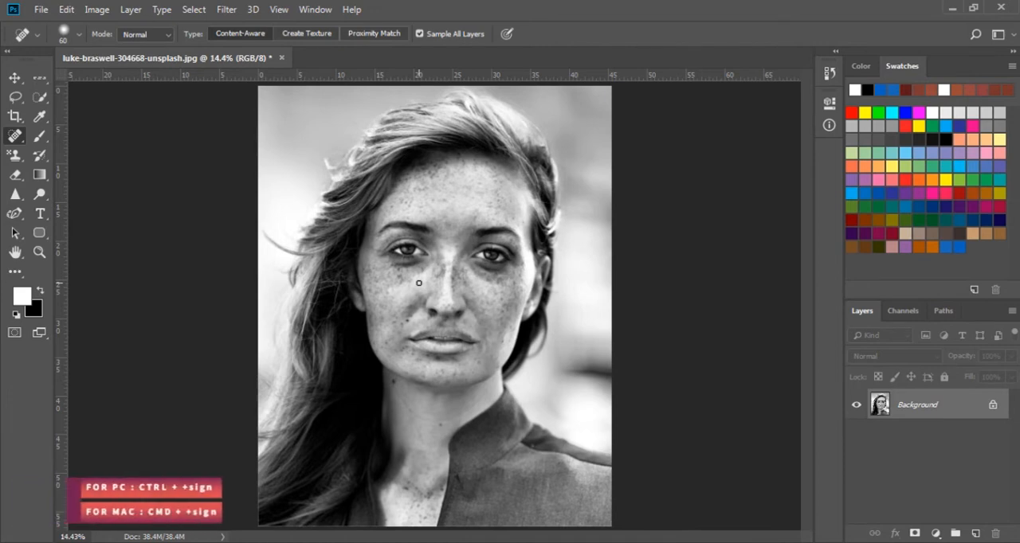
key(z)
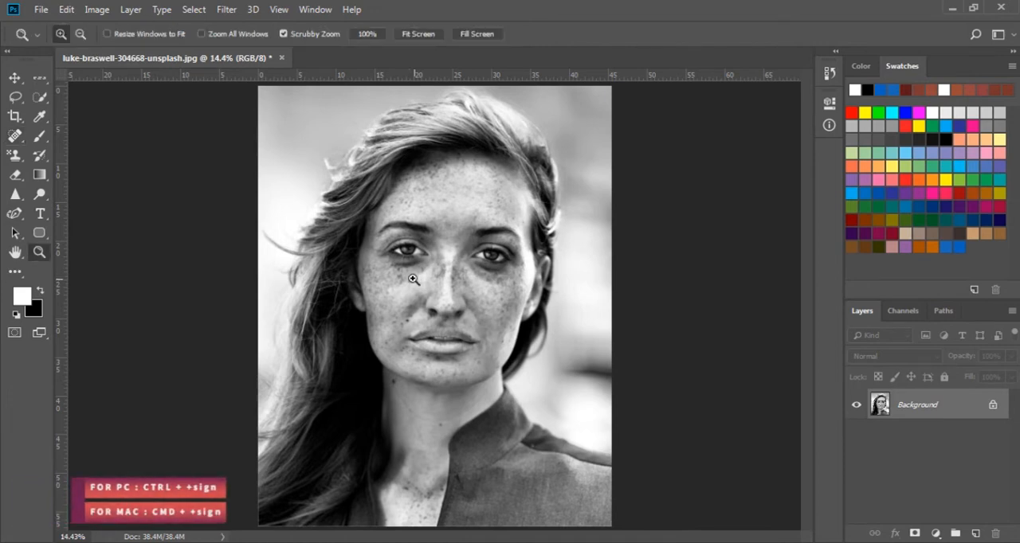
click(415, 277)
click(364, 277)
click(364, 277)
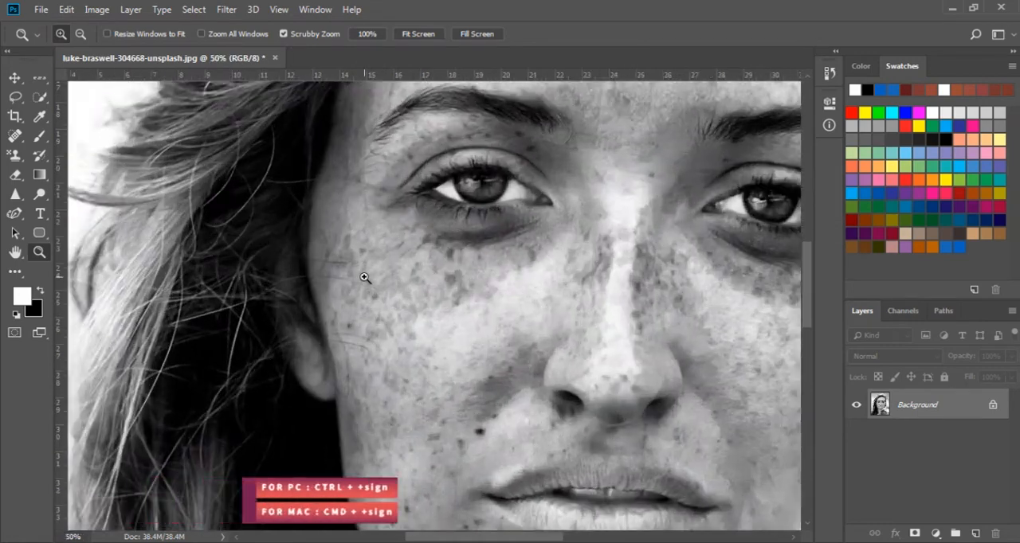
click(348, 279)
click(347, 293)
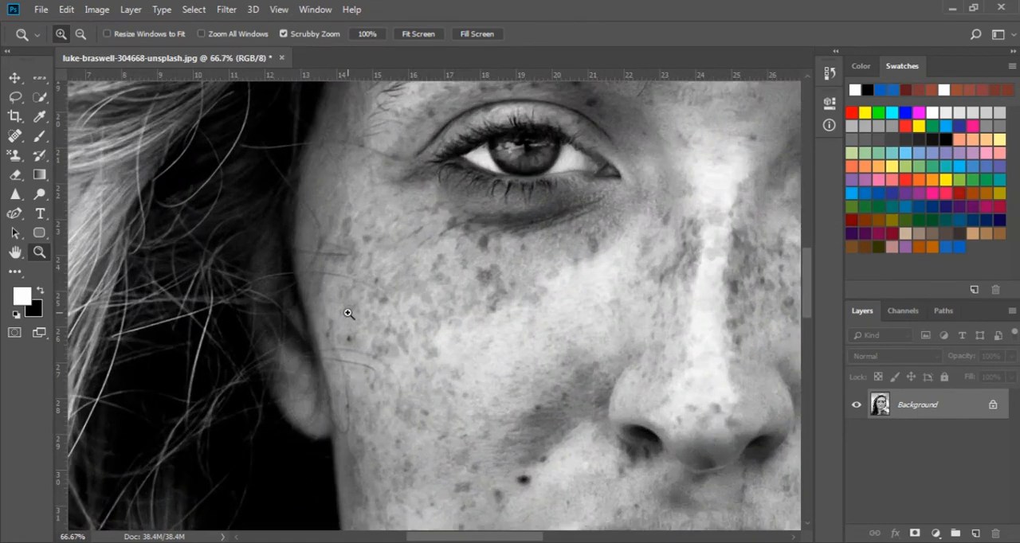
click(14, 136)
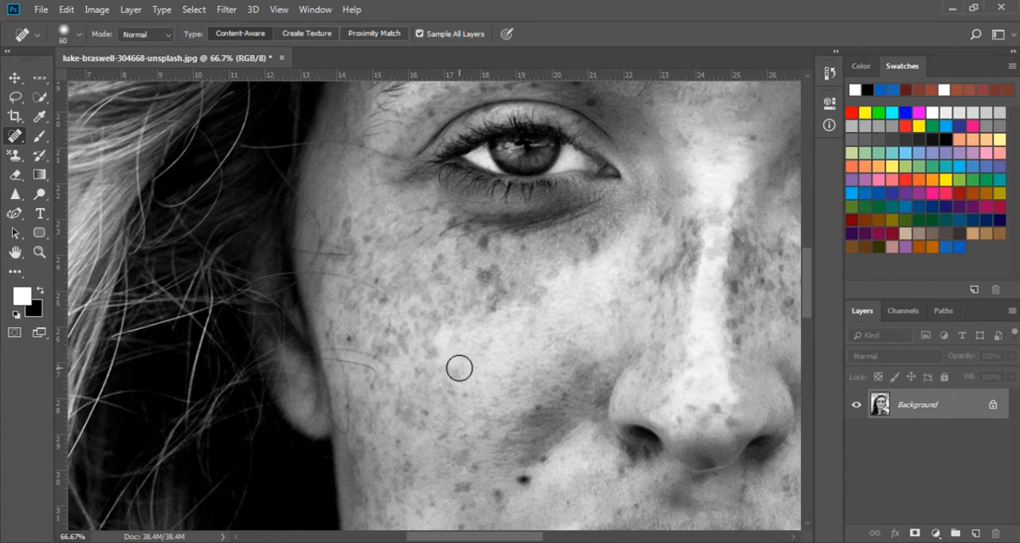
click(976, 534)
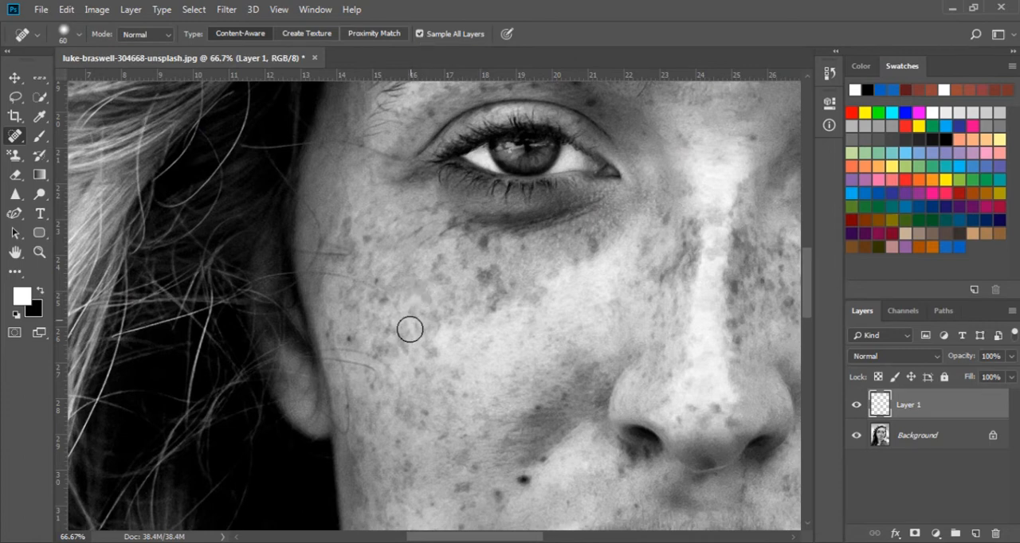
- Heal the stray hairs crossing the cheek, temple and hair-side edge of the face on the new layer
click(396, 377)
mouse_move(396, 377)
mouse_down()
mouse_move(375, 360)
mouse_move(328, 355)
mouse_up()
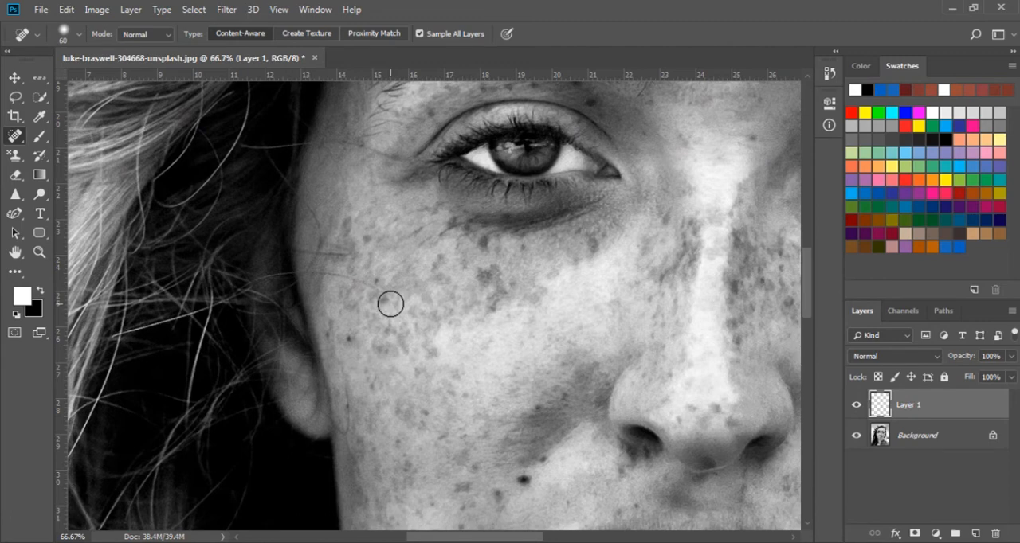
drag(390, 304, 317, 274)
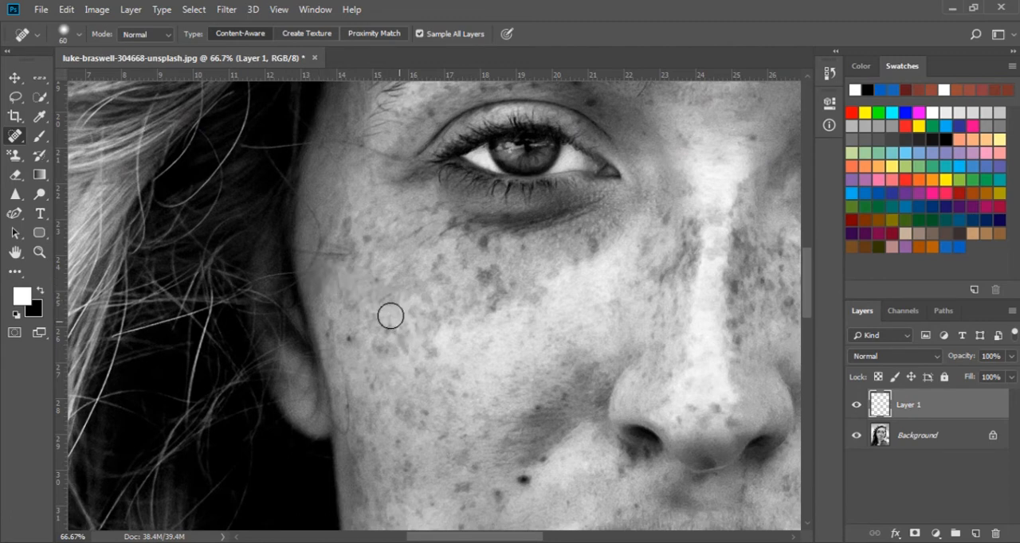
drag(344, 253, 305, 252)
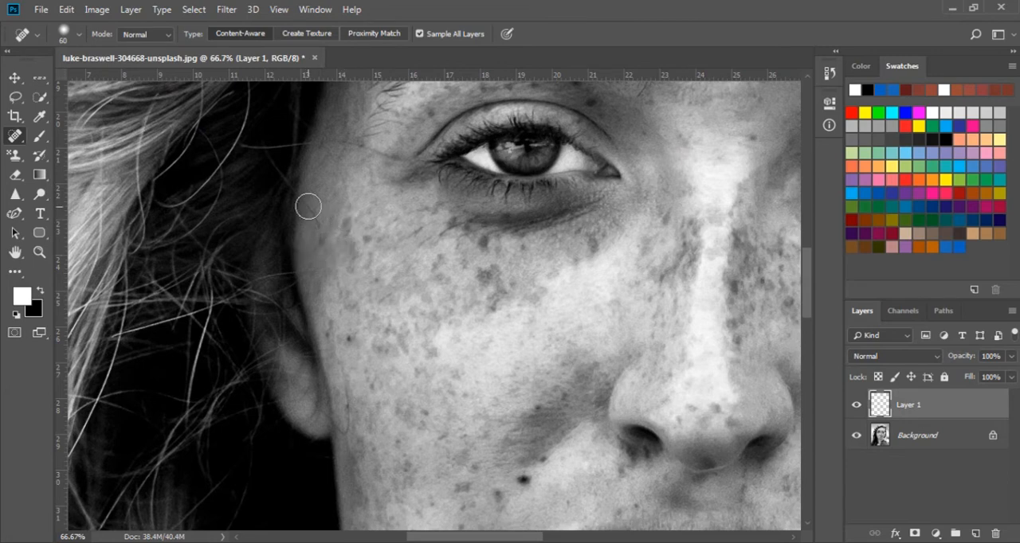
drag(308, 202, 314, 245)
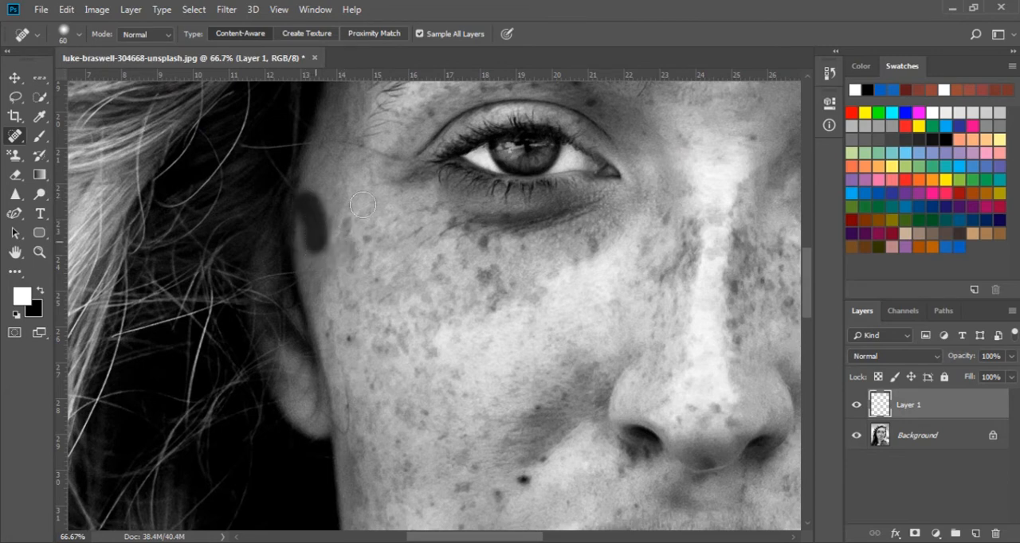
mouse_move(344, 141)
mouse_down()
mouse_move(316, 144)
mouse_move(319, 169)
mouse_up()
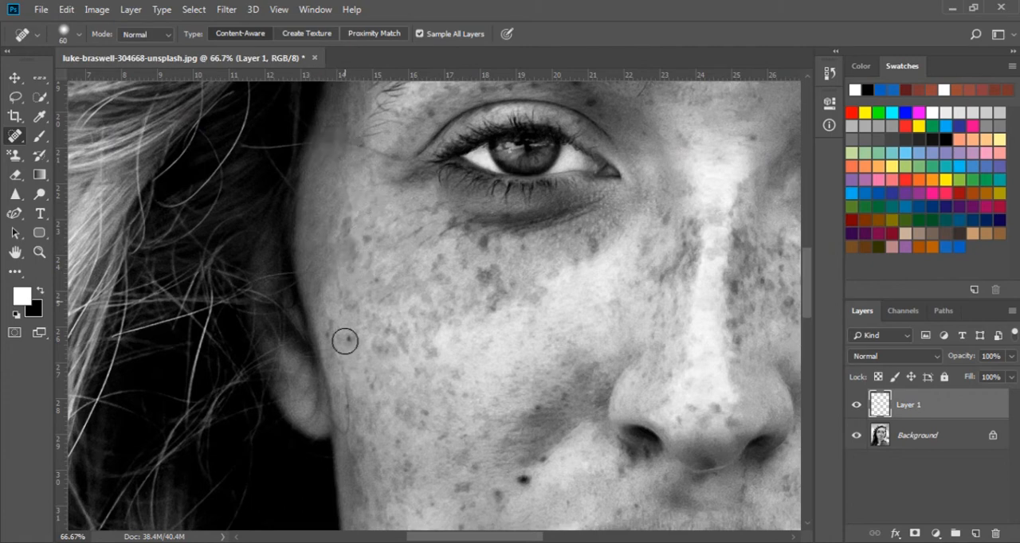
drag(349, 389, 344, 435)
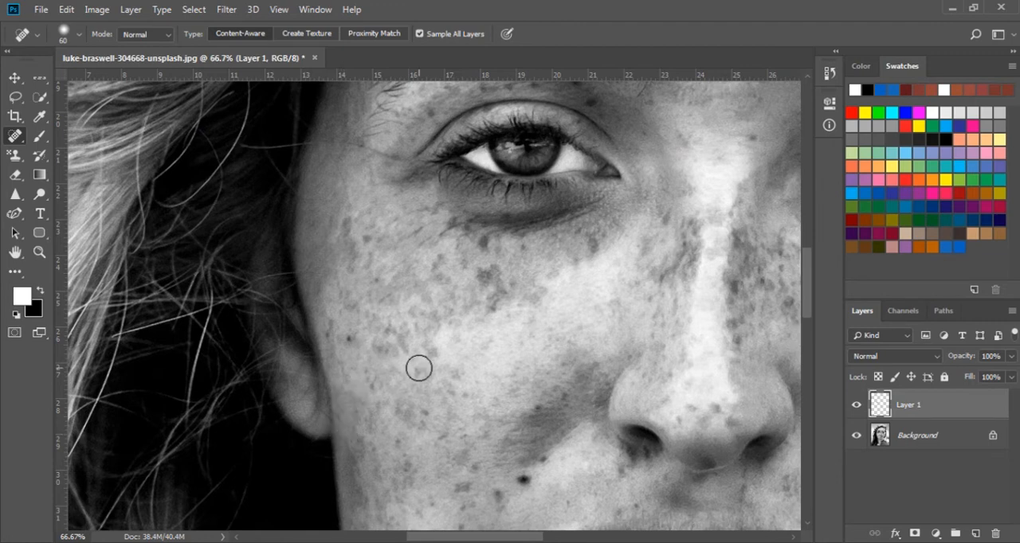
- Toggle the visibility of Layer 1 to compare the face before and after the healing
click(857, 406)
click(857, 406)
click(856, 406)
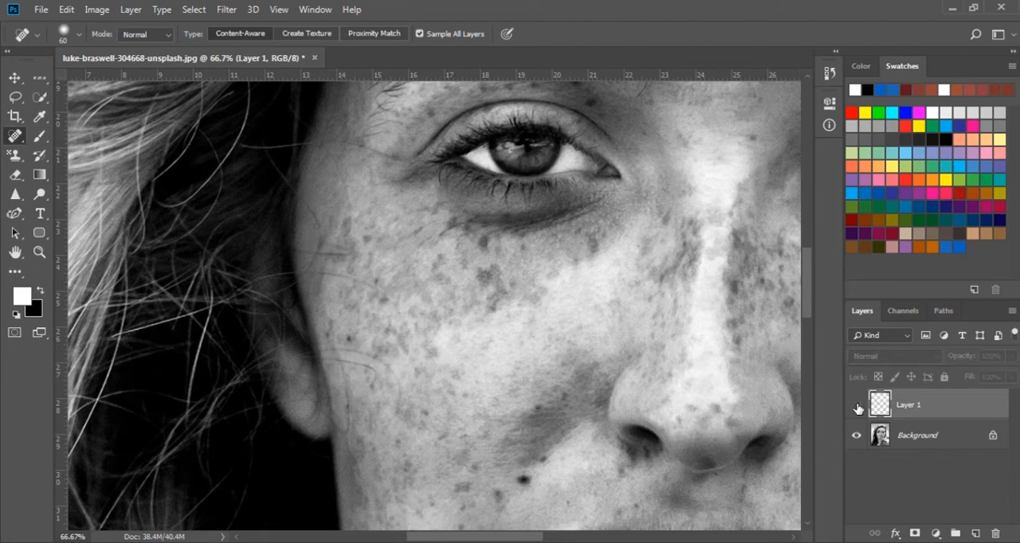
click(856, 406)
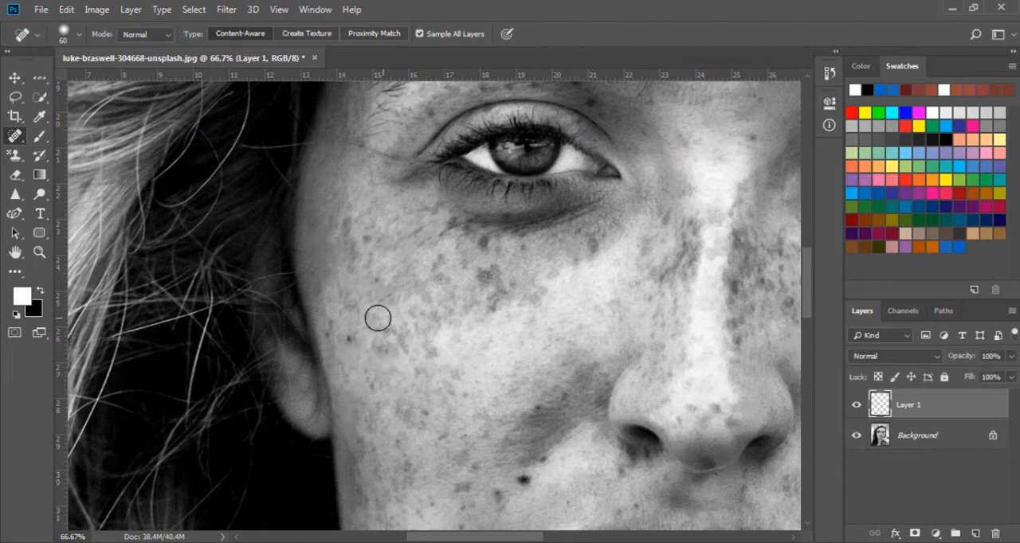
- Try healing the freckles below the eye and erasing the retouching on the cheek, and undo both
mouse_move(440, 248)
mouse_down()
mouse_move(413, 252)
mouse_move(405, 279)
mouse_move(444, 273)
mouse_up()
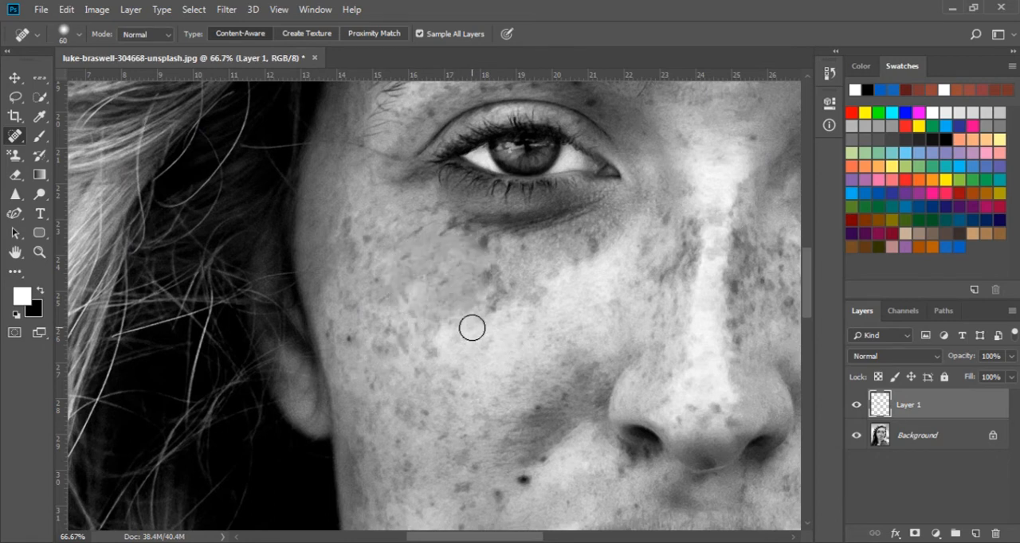
key(e)
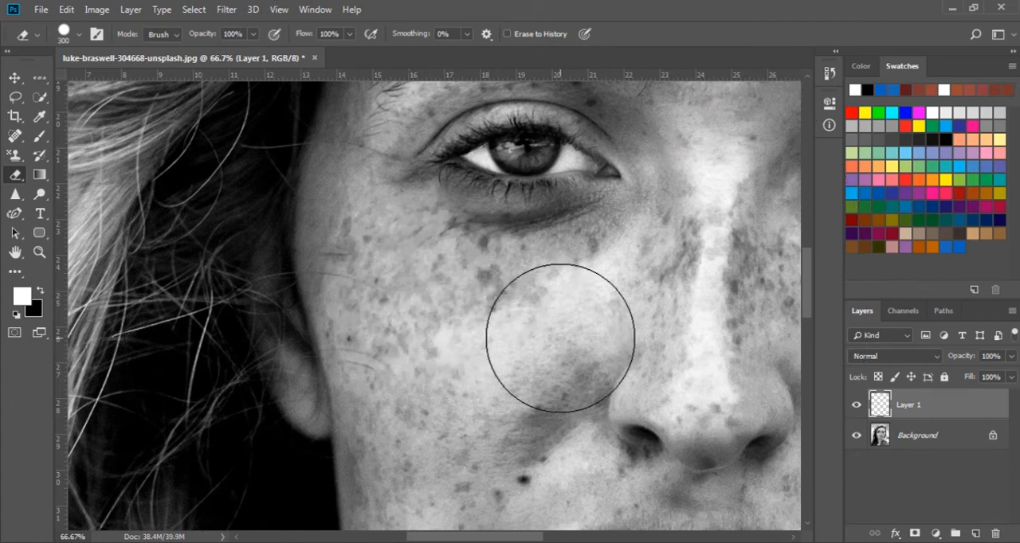
key(ctrl+alt+z)
key(ctrl+alt+z)
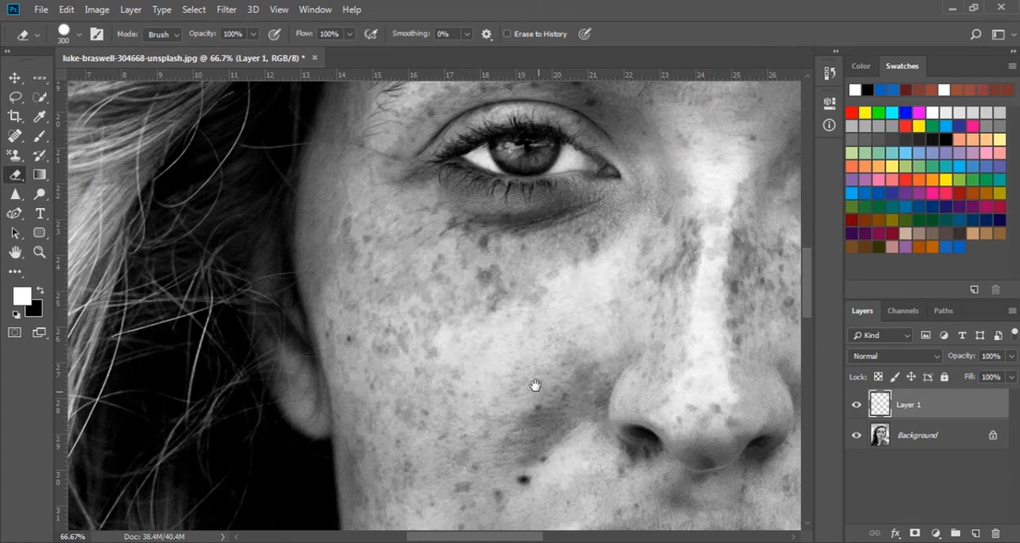
- Heal the dark moles and spots on the cheek and around the mouth with the Spot Healing Brush
drag(534, 387, 512, 307)
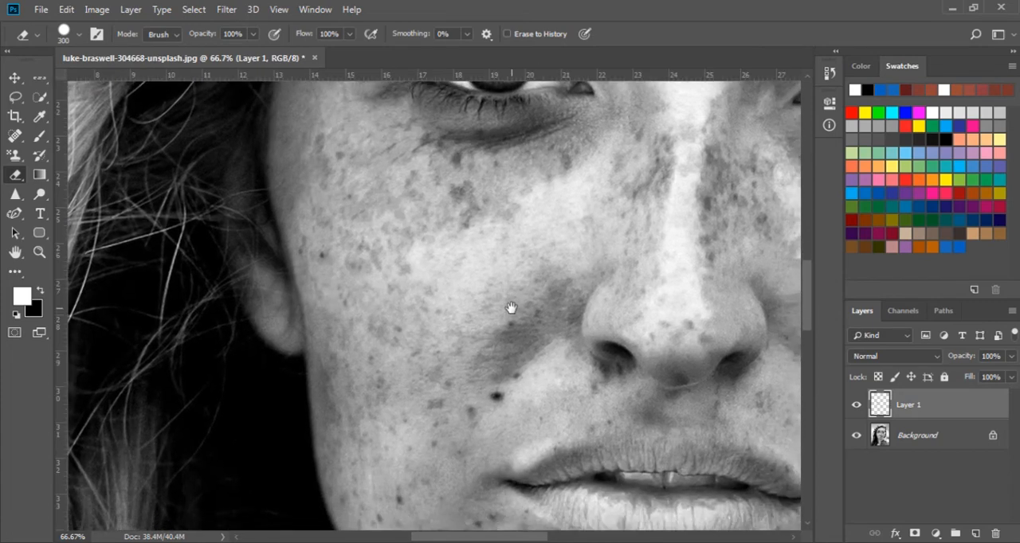
click(18, 136)
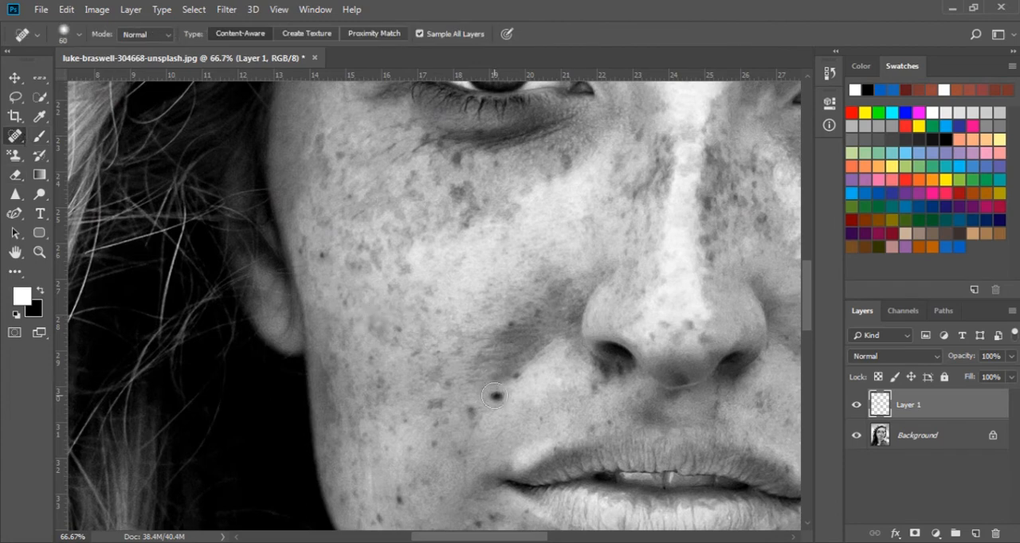
drag(493, 394, 497, 401)
click(472, 411)
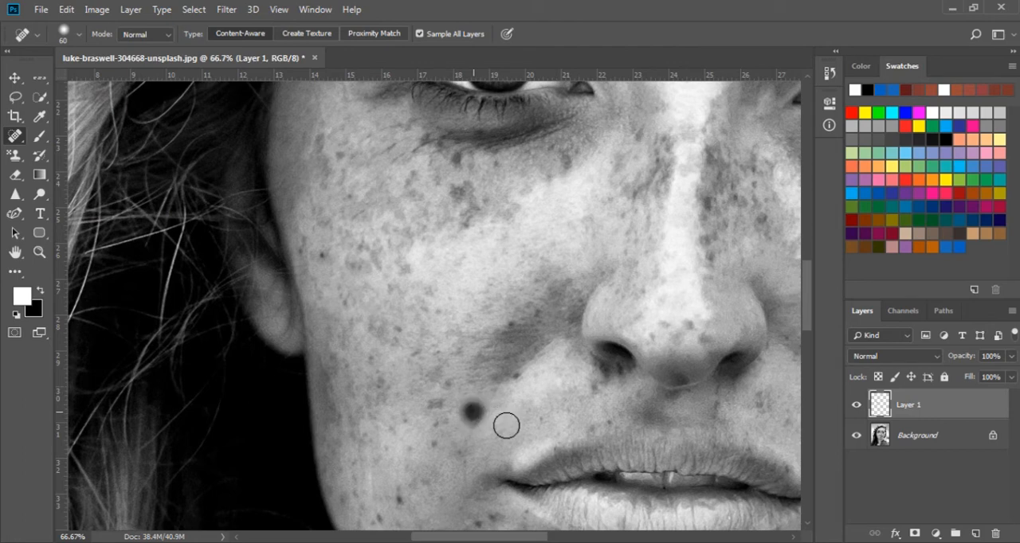
click(518, 374)
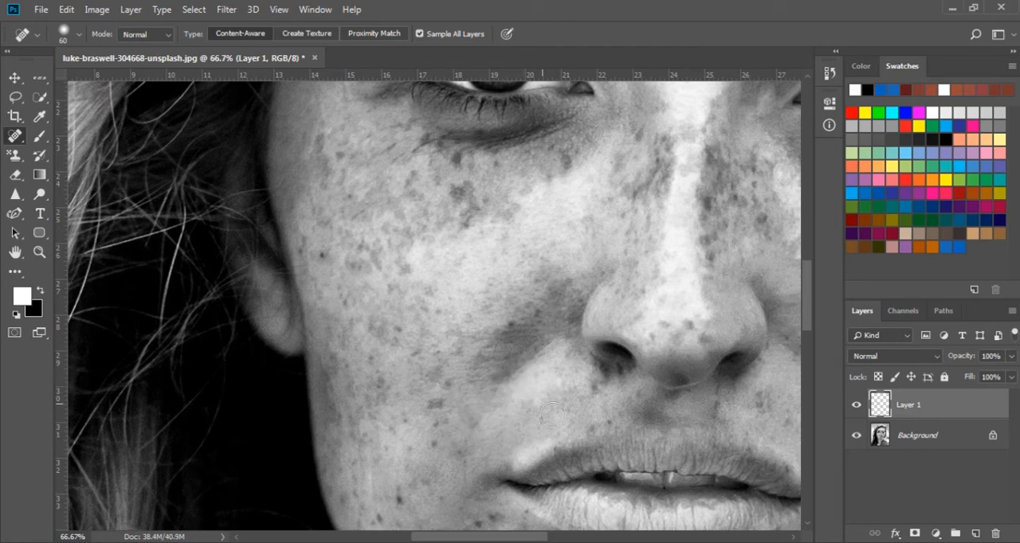
click(511, 320)
click(398, 494)
click(493, 517)
mouse_move(465, 216)
mouse_down()
mouse_move(478, 210)
mouse_move(483, 202)
mouse_move(455, 242)
mouse_up()
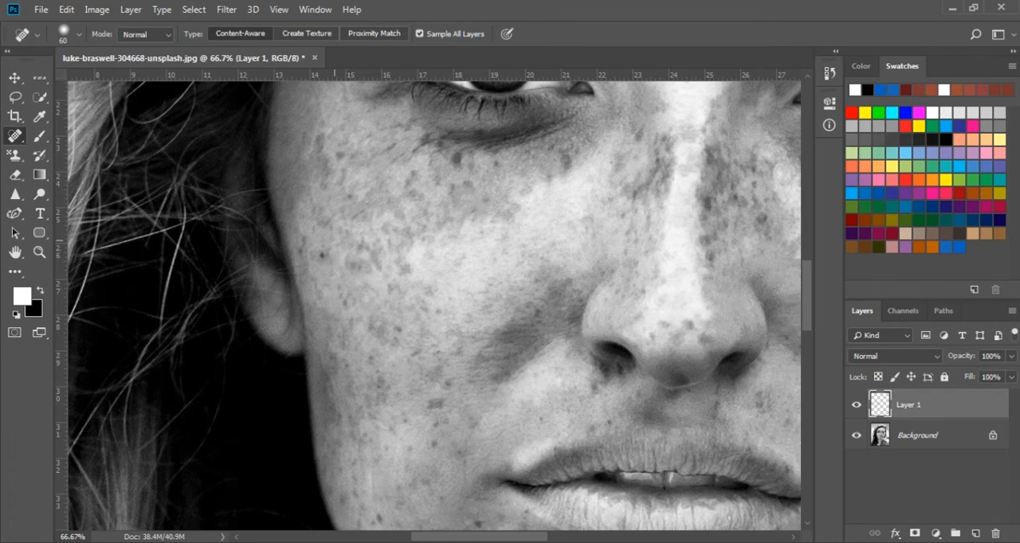
- Set the healing brush size to 54 px and keep its blending mode at Normal
click(79, 34)
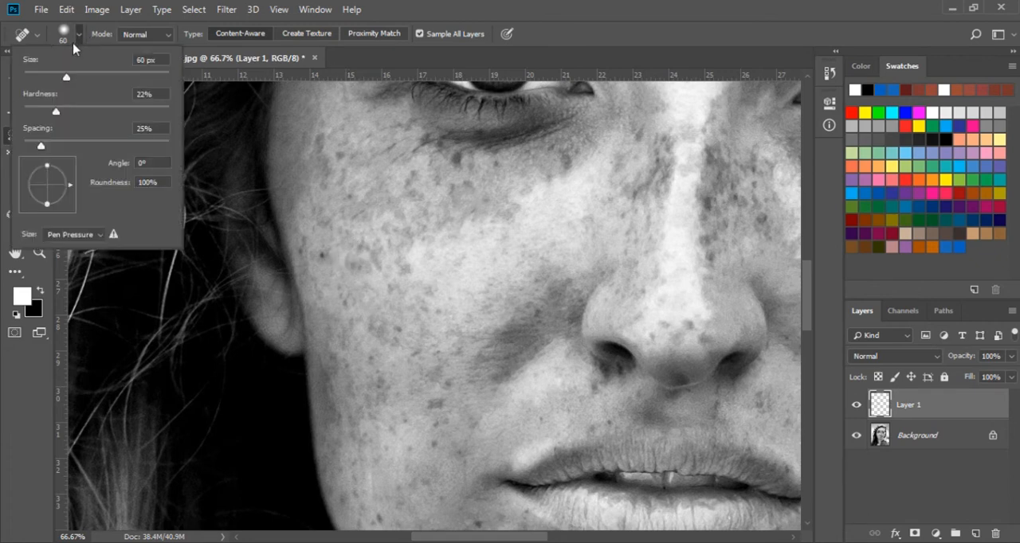
mouse_move(66, 77)
mouse_down()
mouse_move(87, 77)
mouse_move(63, 81)
mouse_up()
mouse_move(55, 116)
mouse_down()
mouse_move(77, 115)
mouse_move(55, 114)
mouse_up()
click(99, 30)
click(164, 37)
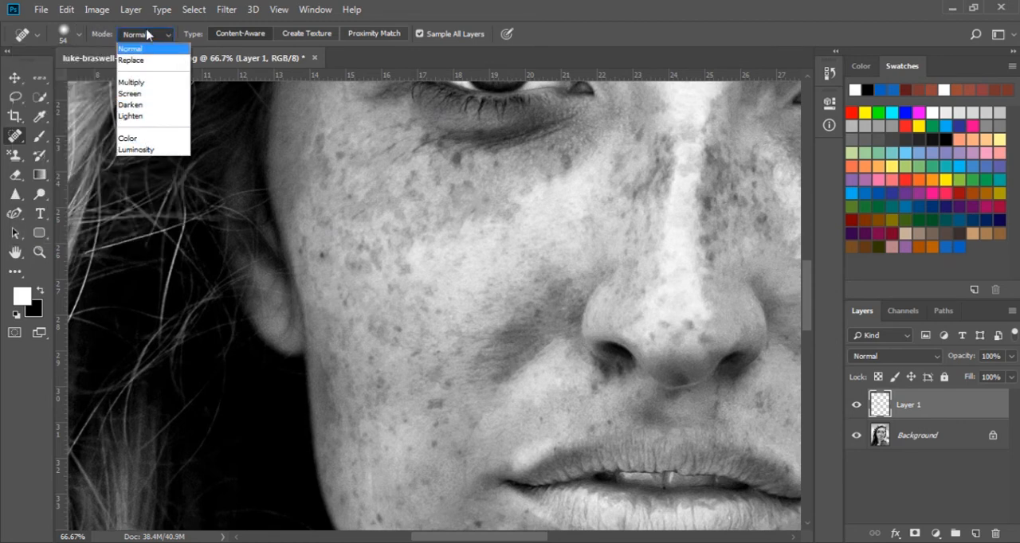
click(167, 37)
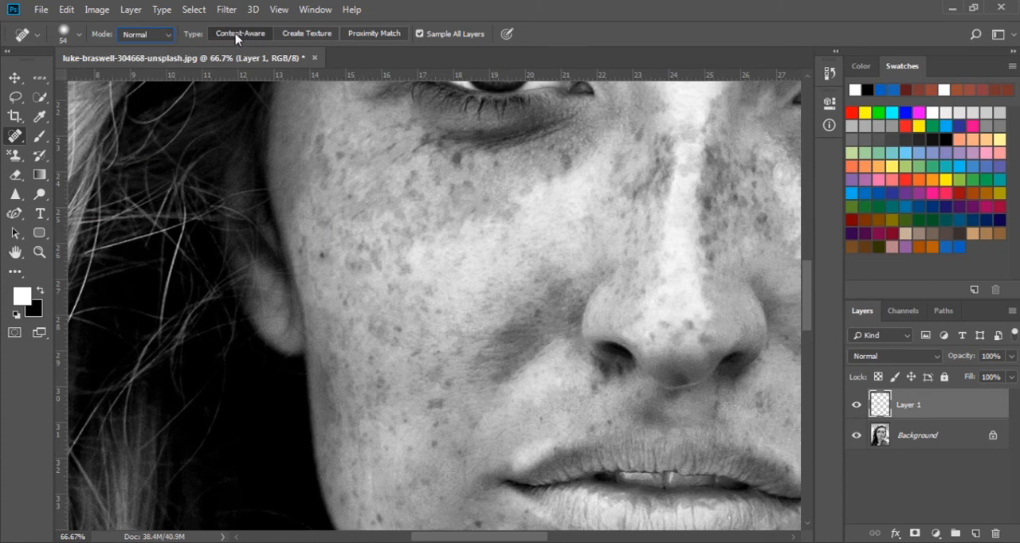
- Try the Create Texture healing type on the freckles below the eye and return the type to Content-Aware
click(317, 35)
mouse_move(460, 200)
mouse_down()
mouse_move(459, 252)
mouse_move(417, 255)
mouse_up()
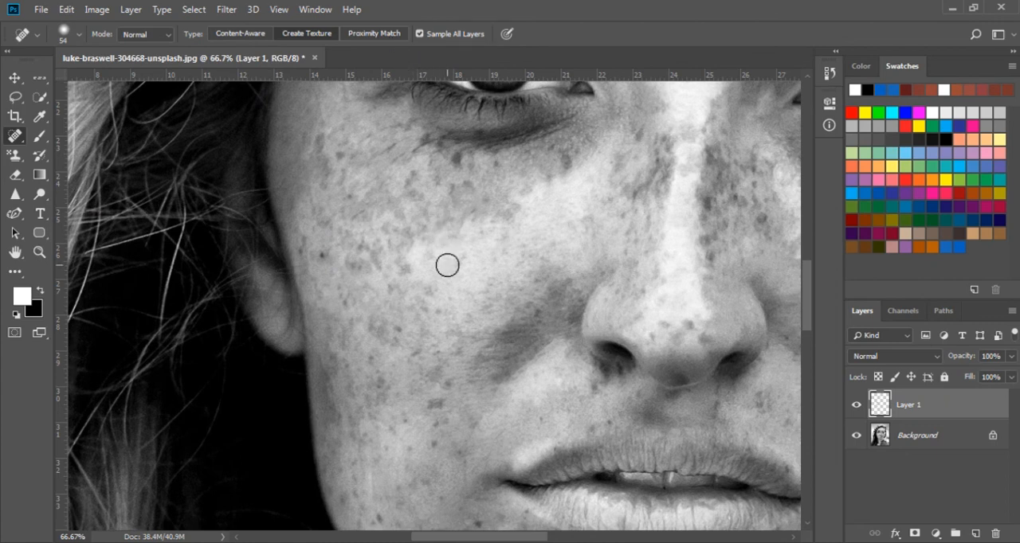
click(263, 34)
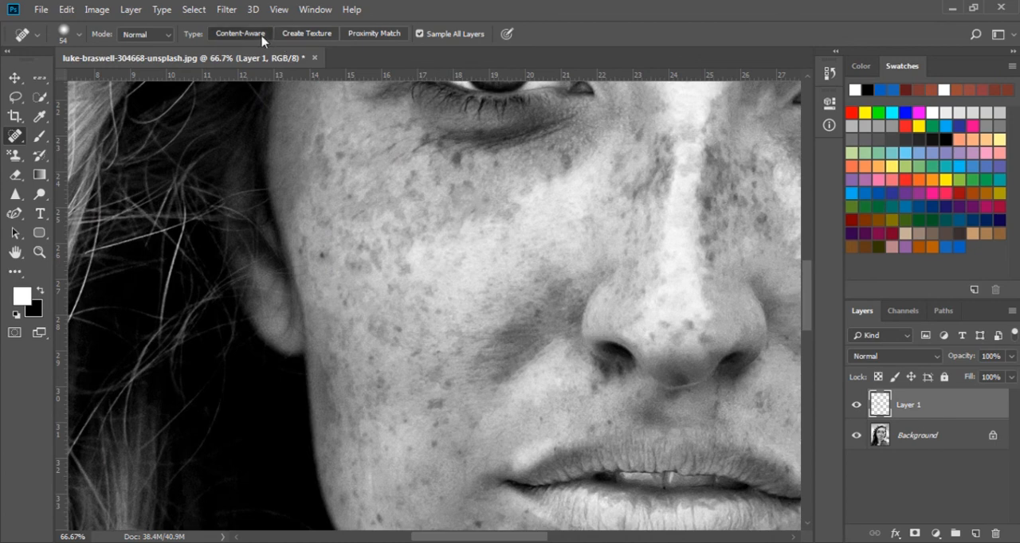